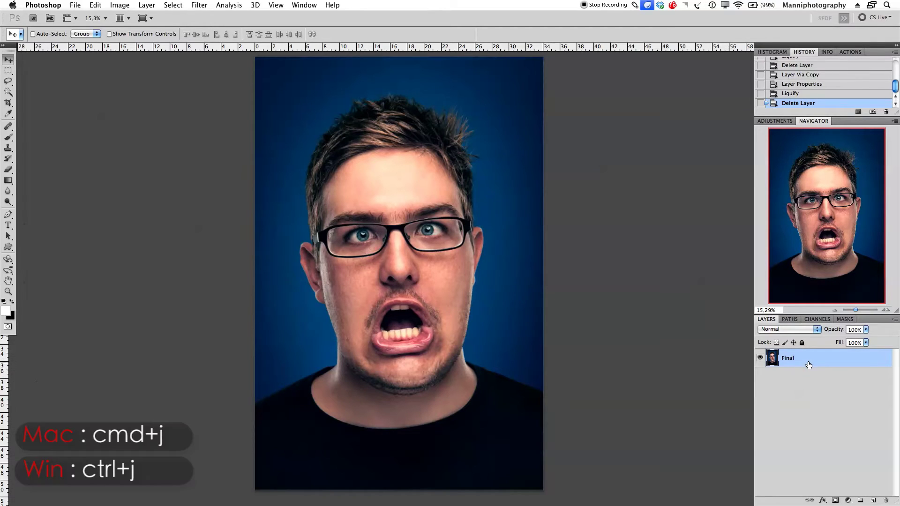
- Duplicate the Final layer and rename the copy to L
key(super+j)
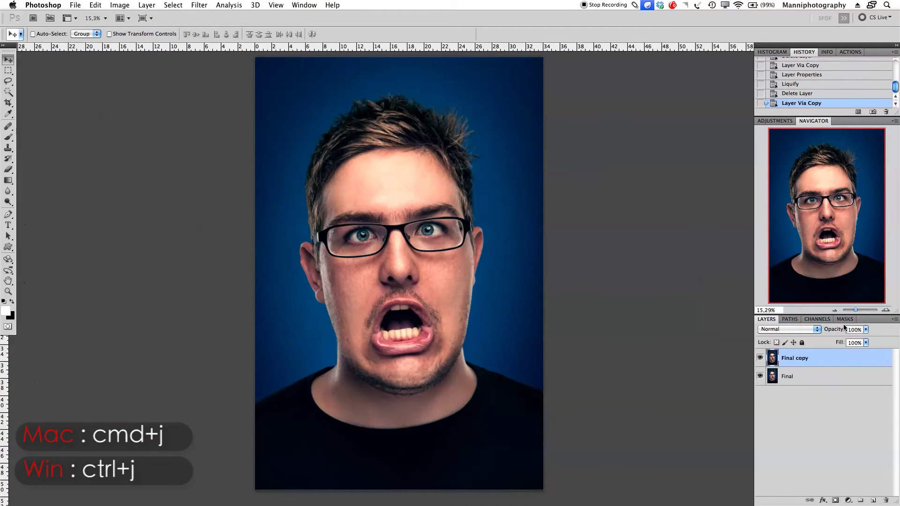
double_click(792, 359)
text(L)
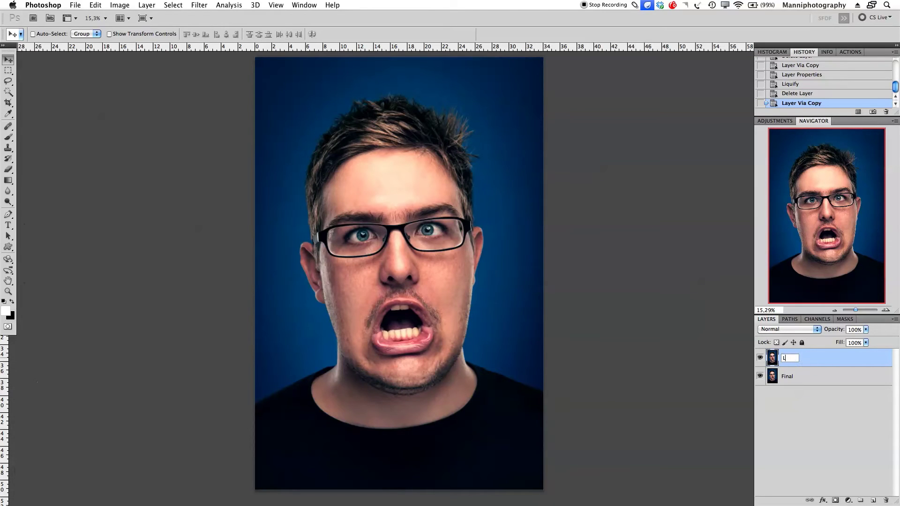
drag(811, 368, 814, 363)
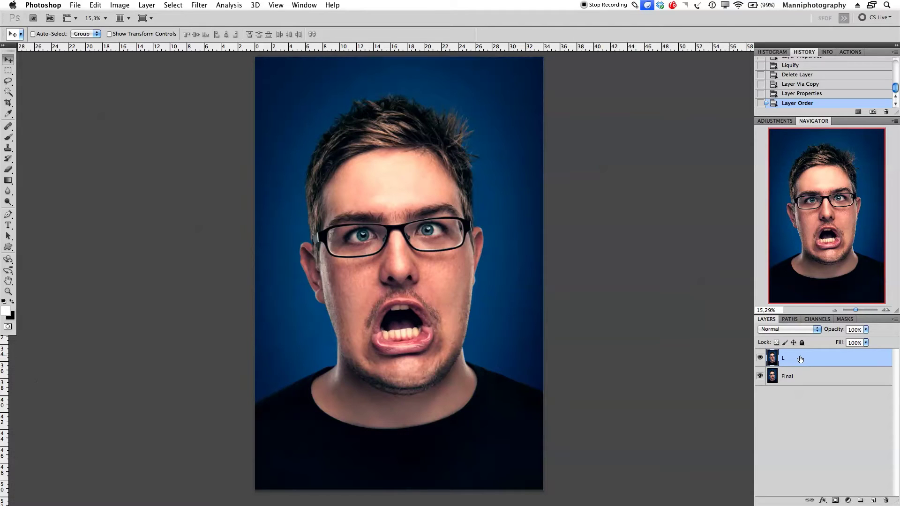
click(228, 5)
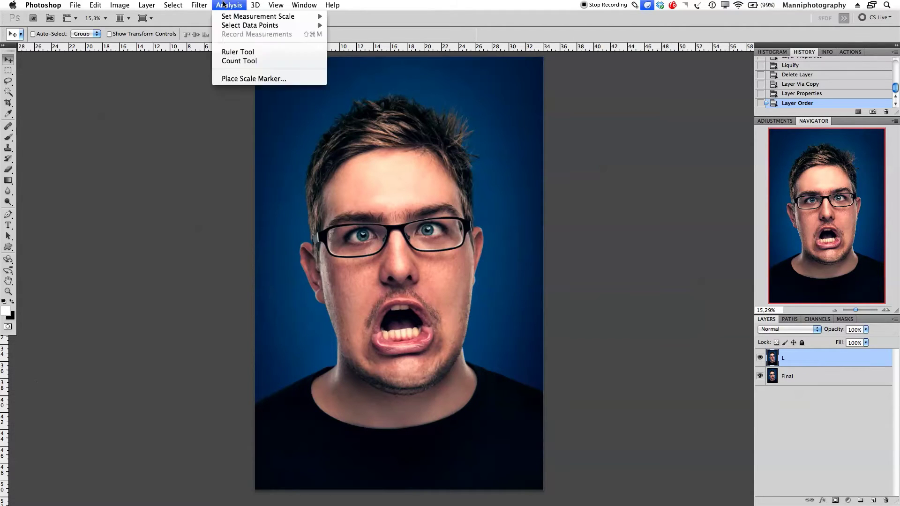
mouse_move(199, 5)
click(218, 63)
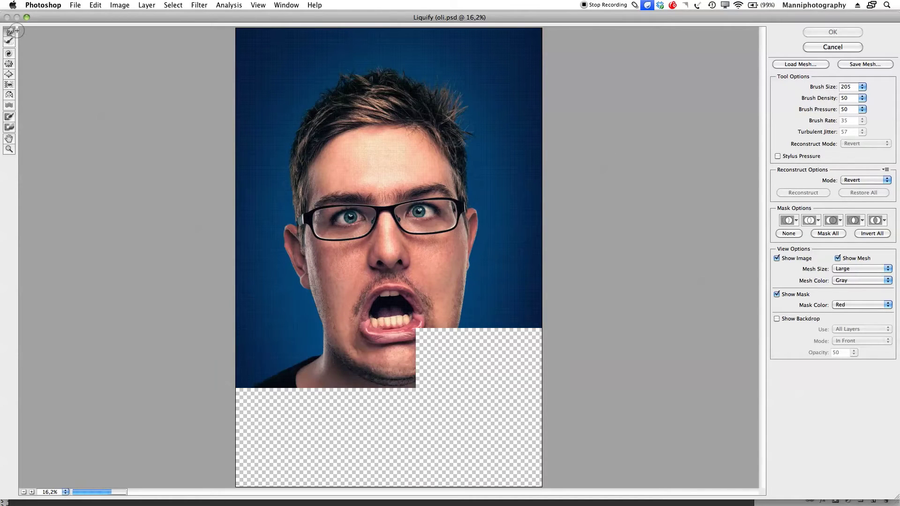
drag(811, 89, 820, 88)
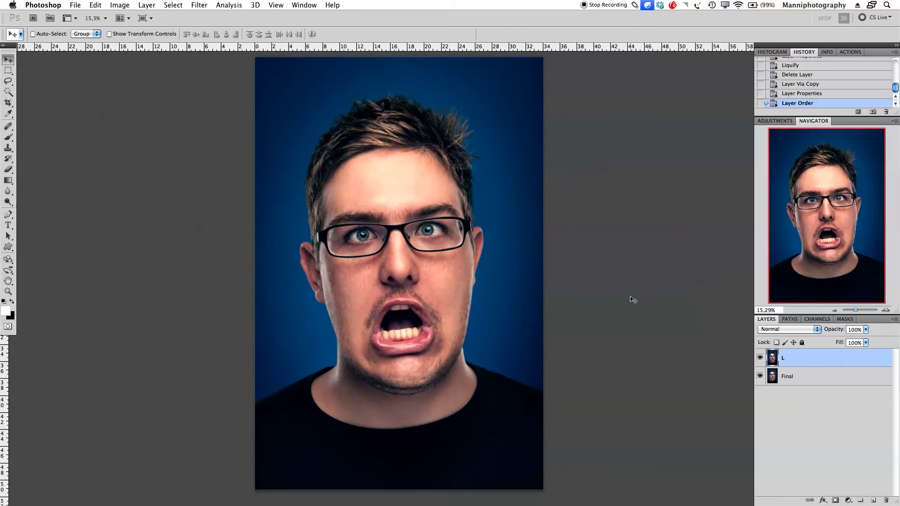
- Resample the image to 72 pixels/inch (968 × 1452 px) and zoom in on it
click(126, 4)
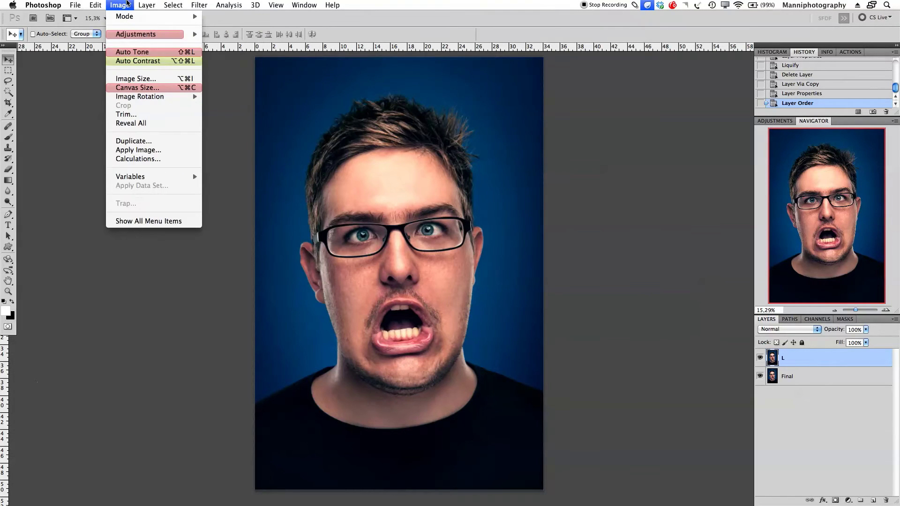
click(134, 78)
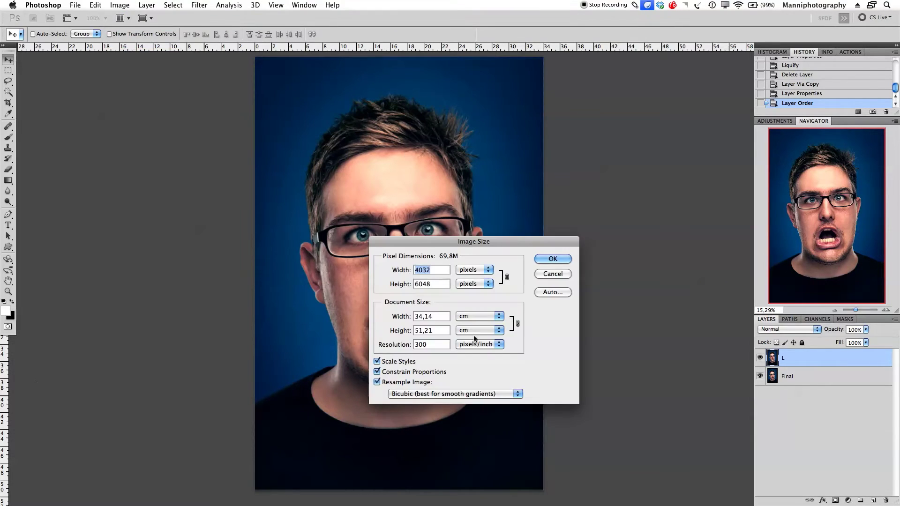
double_click(415, 347)
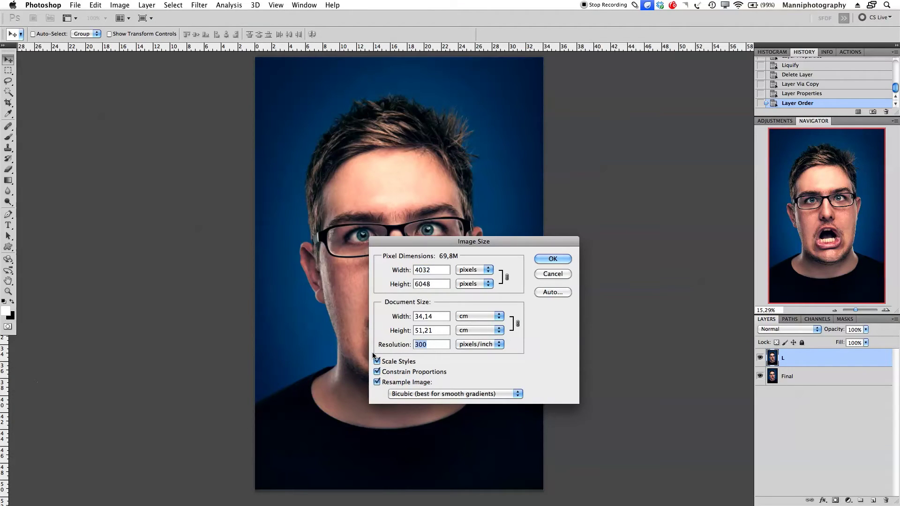
text(72)
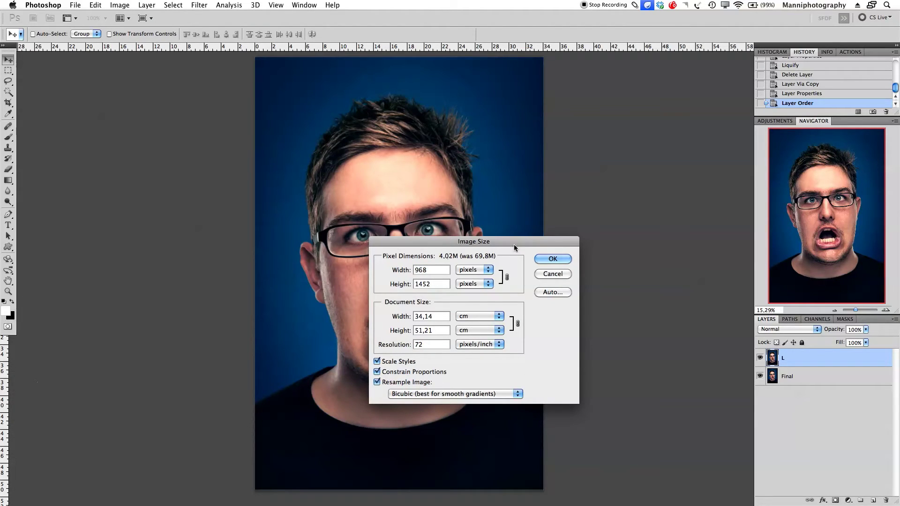
click(546, 259)
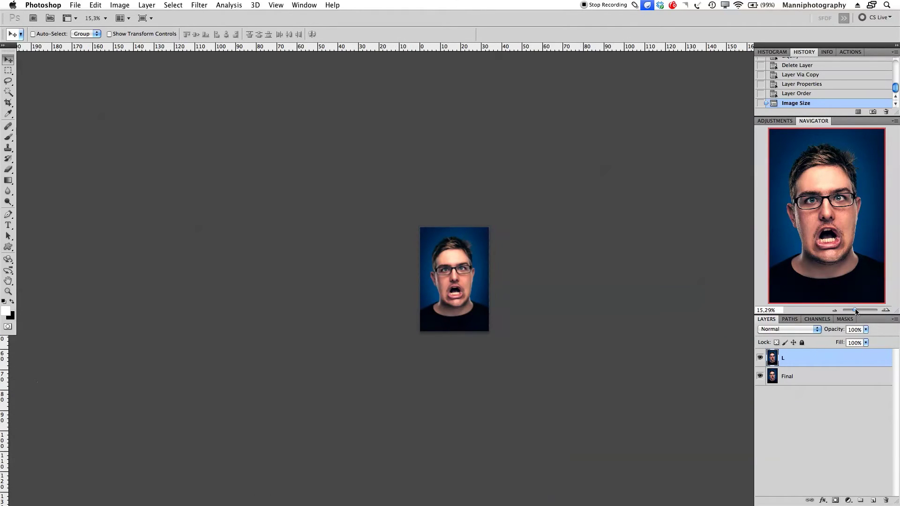
drag(854, 310, 855, 311)
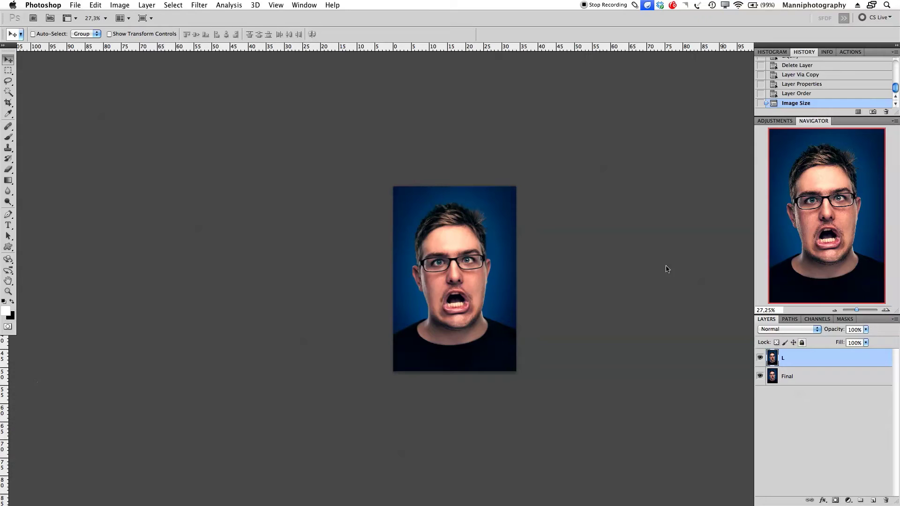
- Open Liquify on the reduced image and set the brush size to 219
click(199, 5)
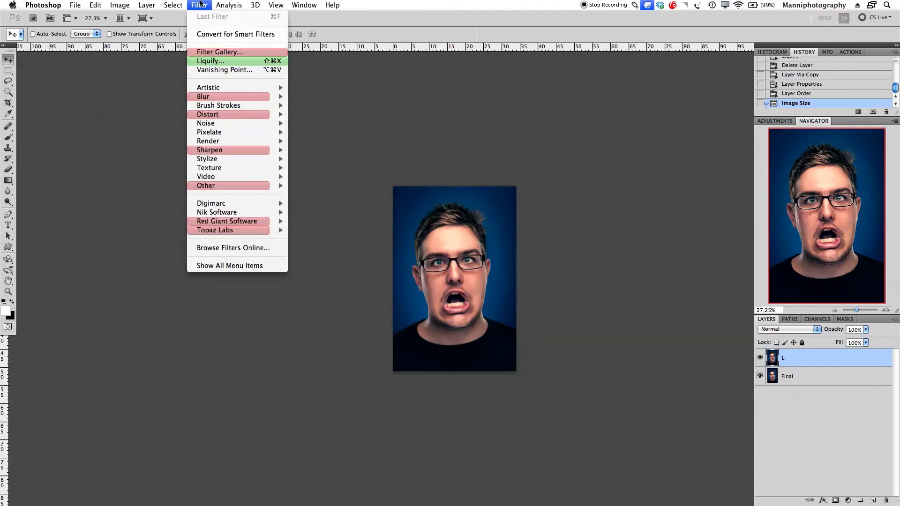
click(211, 61)
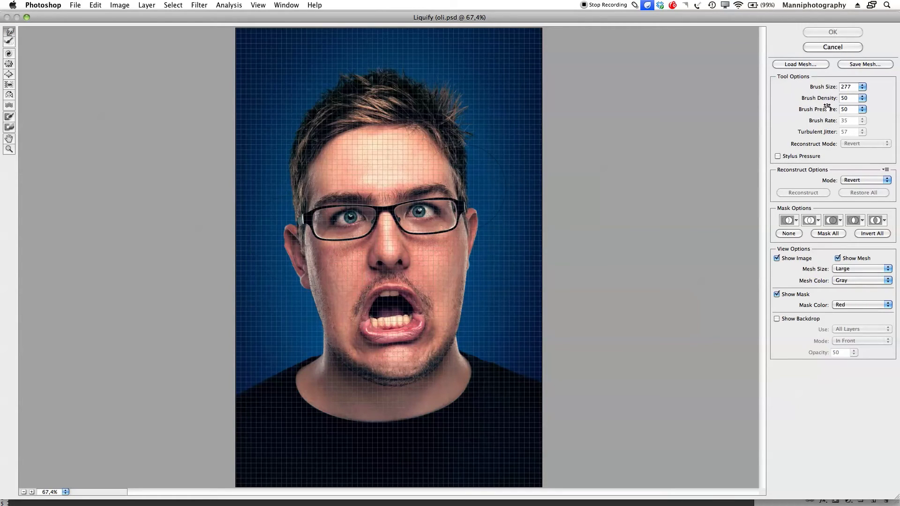
click(816, 89)
text(219)
key(Return)
- Pinch the left ear with a 155 brush, then switch to Bloat at brush size 241
drag(829, 85, 791, 99)
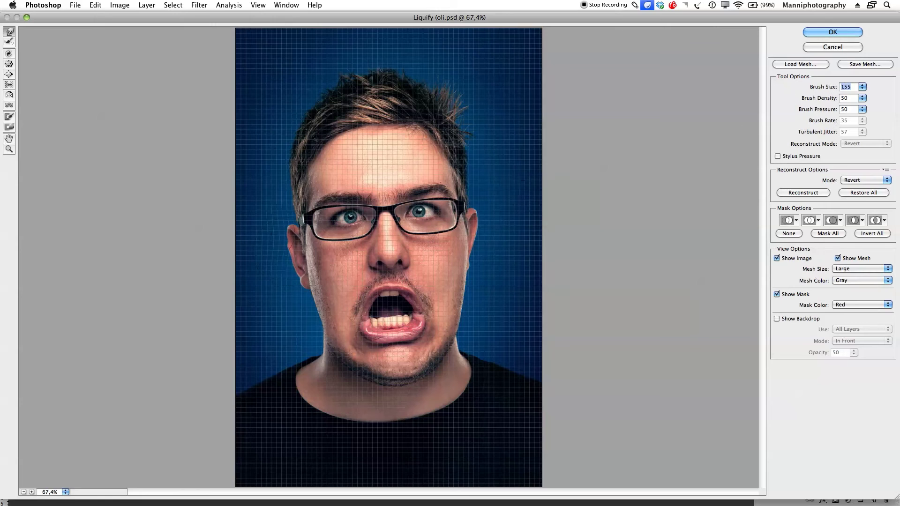
click(302, 233)
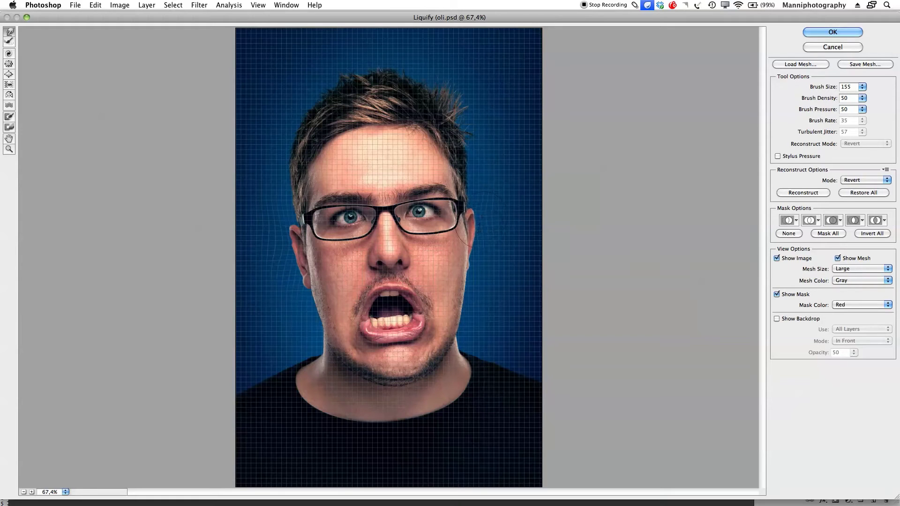
click(9, 74)
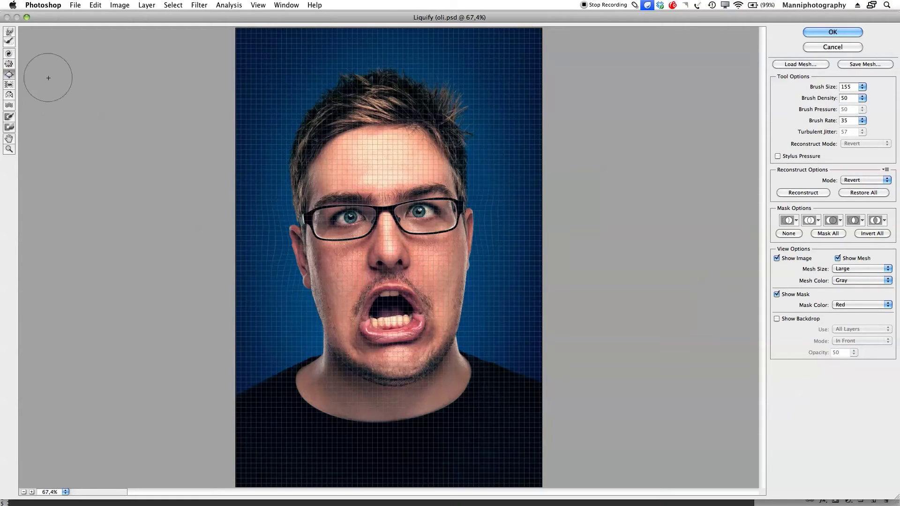
key(bracketright)
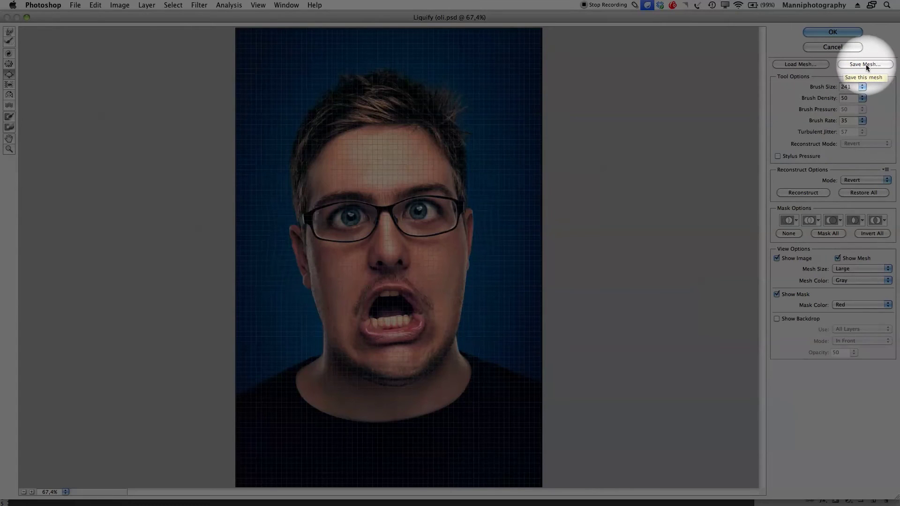
- Save the warp as Liquify.msh in MESH – PHOTOSHOP and cancel out of Liquify
click(864, 64)
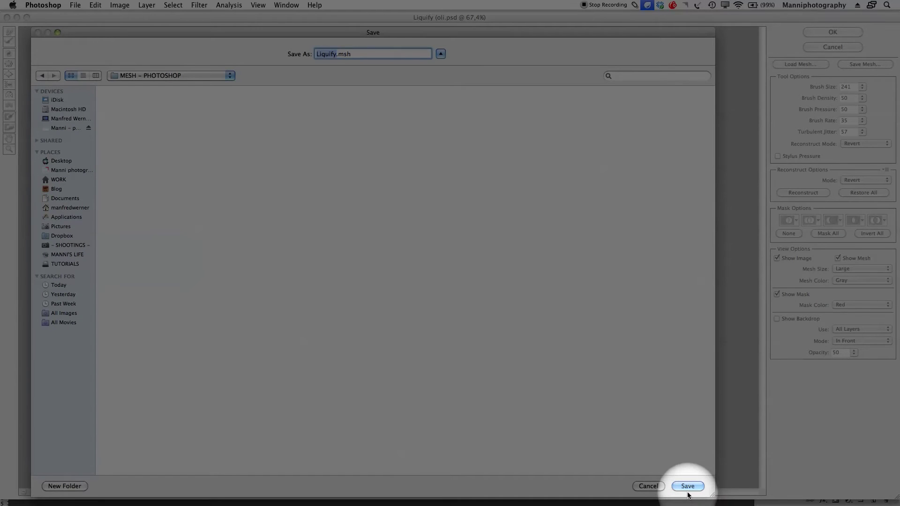
click(688, 486)
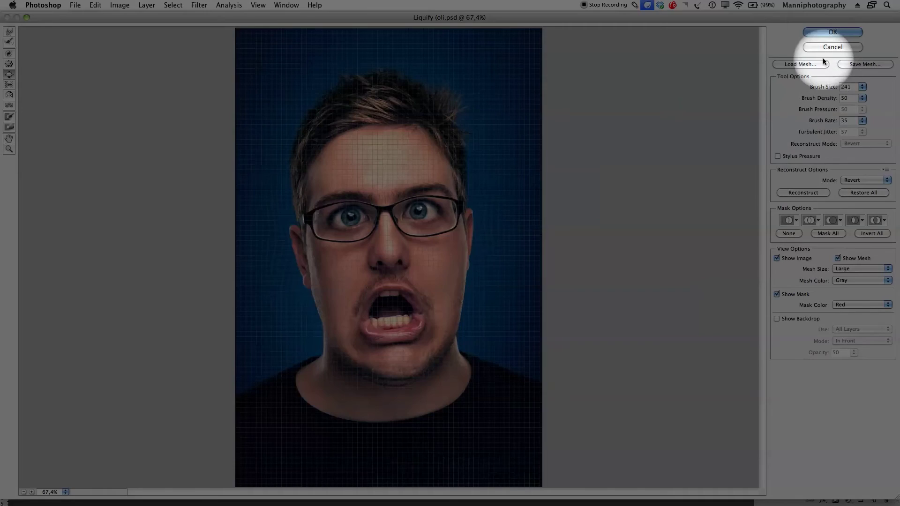
click(832, 47)
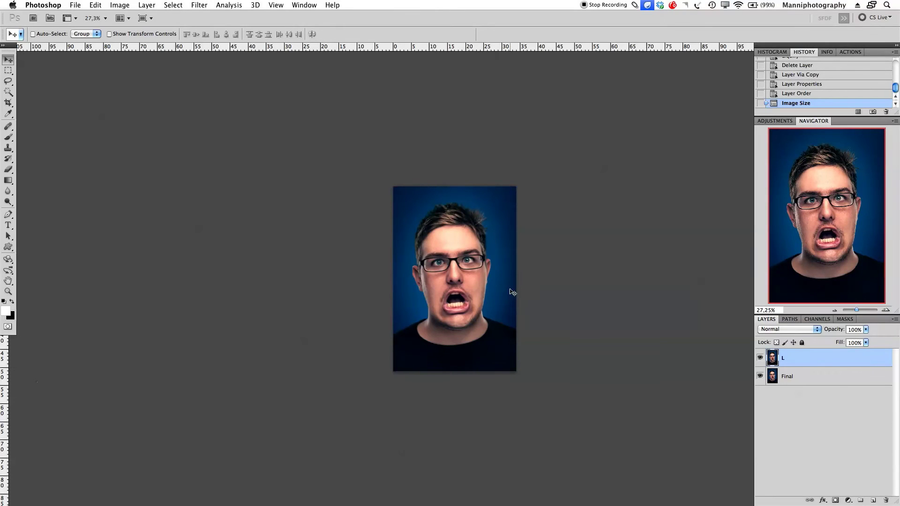
- Revert the Image Size step in History and fit the full-resolution portrait on screen
drag(503, 283, 402, 283)
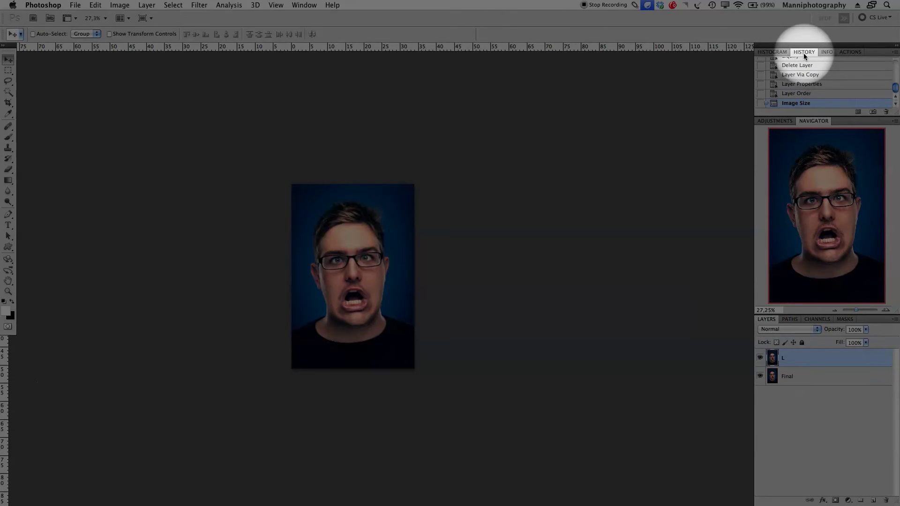
click(796, 93)
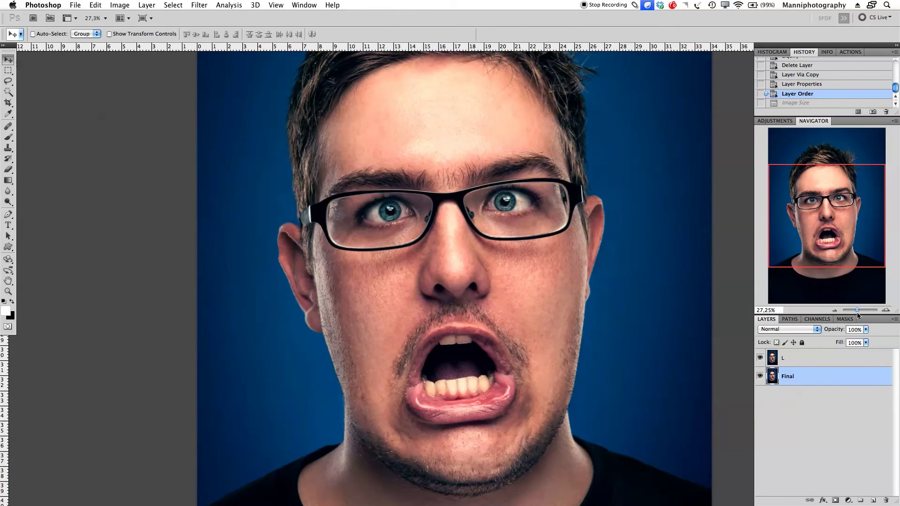
drag(857, 310, 855, 311)
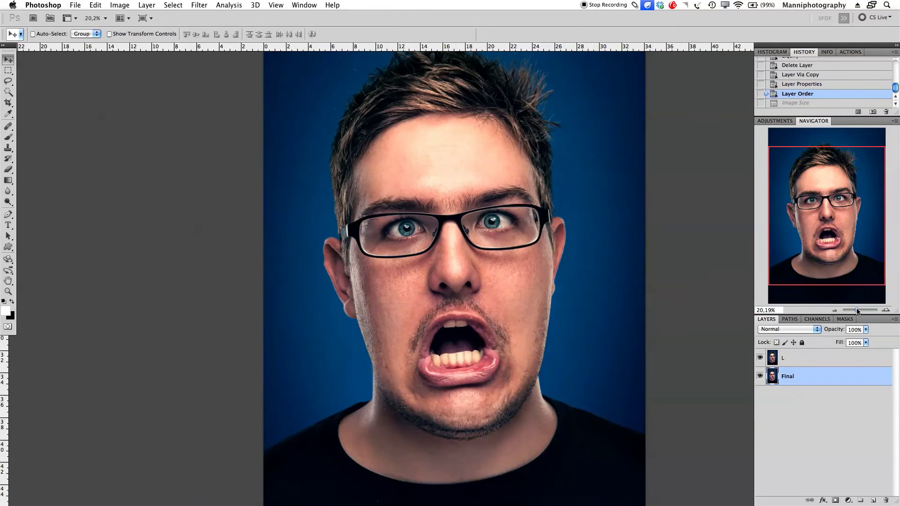
key(super+0)
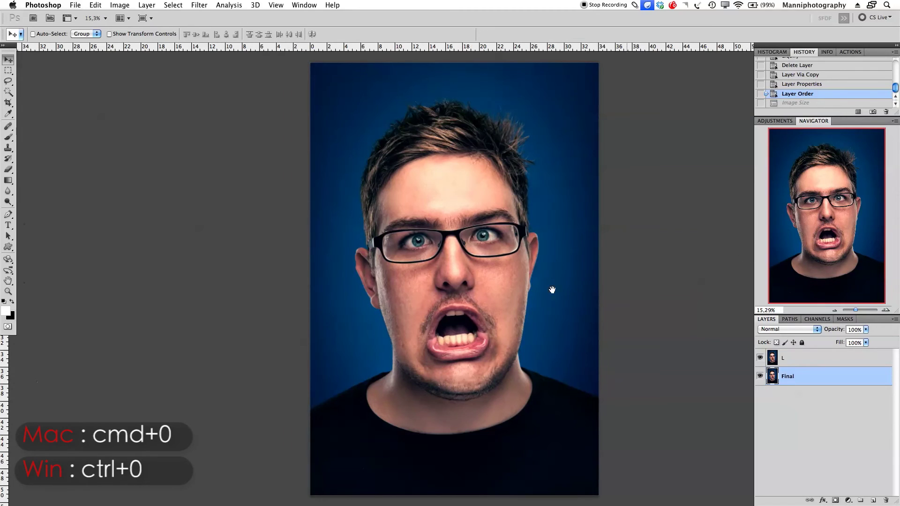
drag(510, 273, 480, 270)
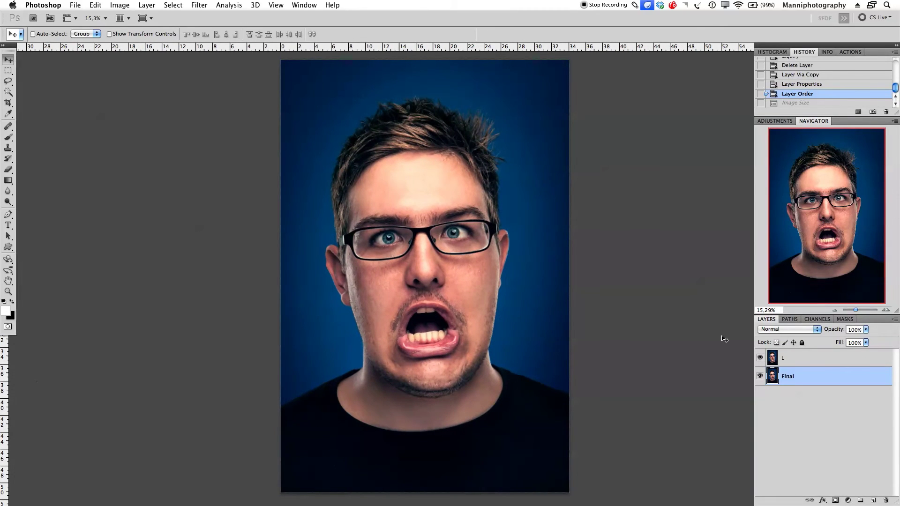
- Select layer L, open Liquify and load the saved Liquify.msh mesh
click(806, 362)
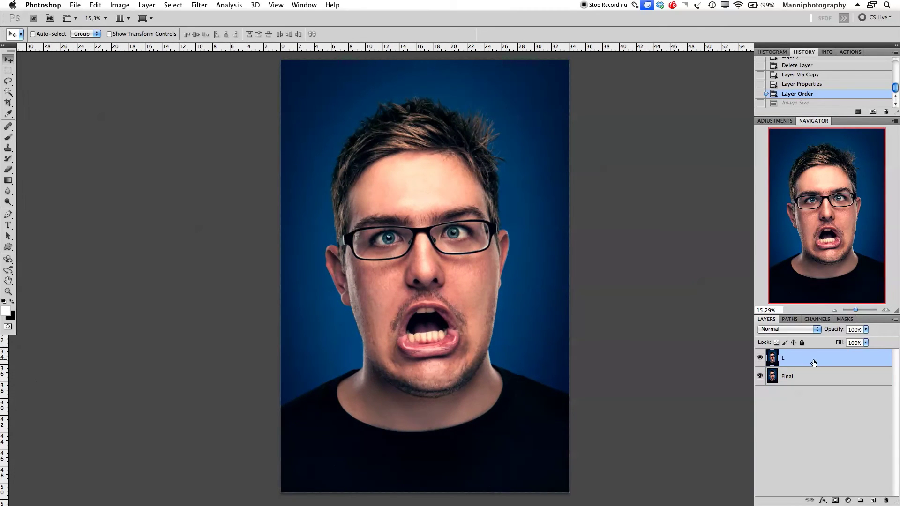
click(205, 3)
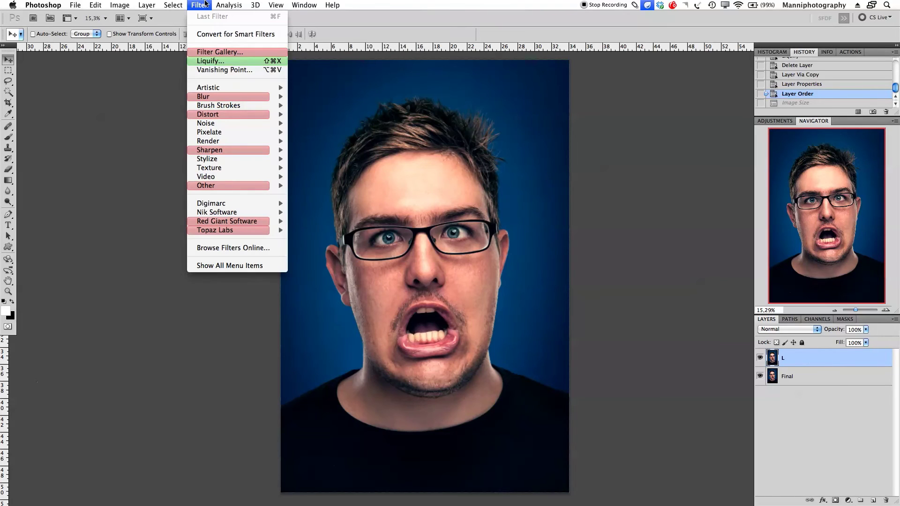
click(210, 61)
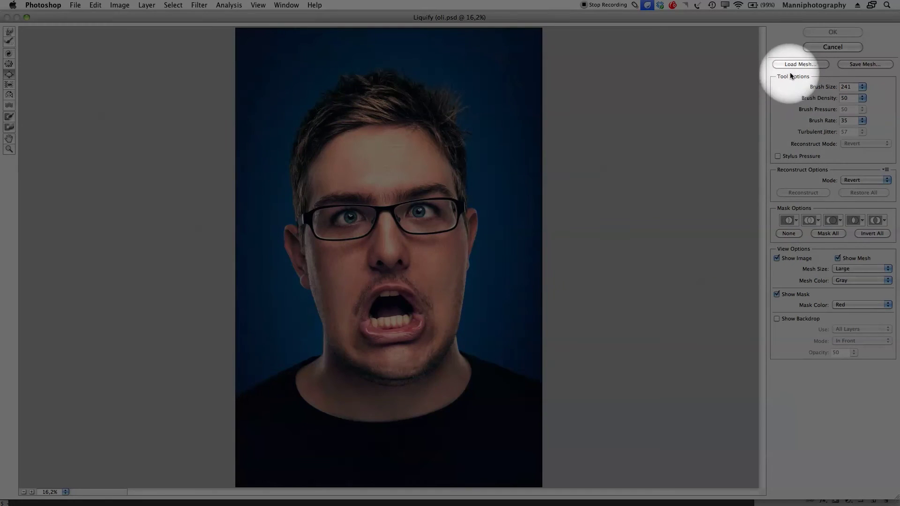
click(795, 66)
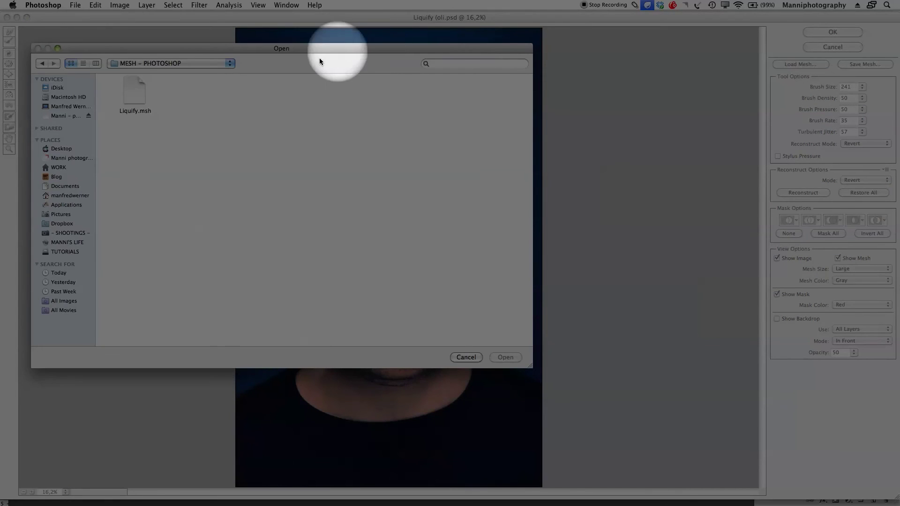
double_click(135, 94)
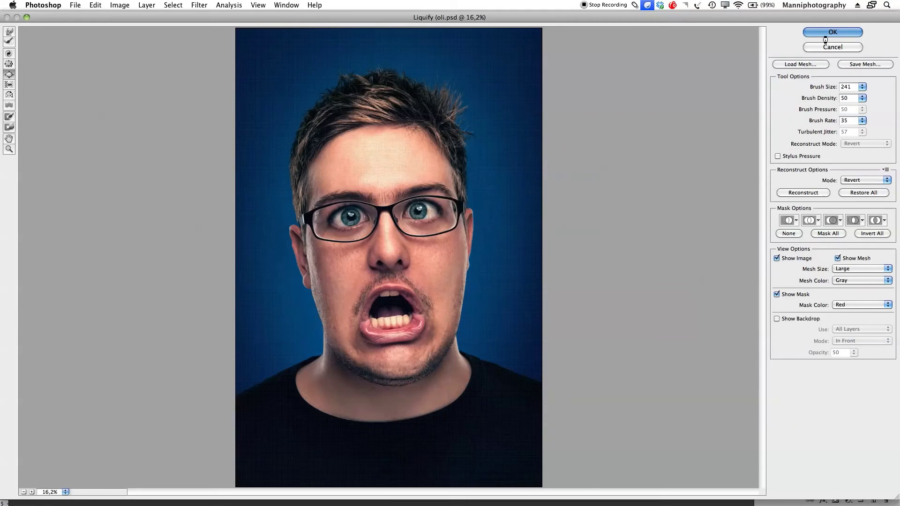
- Accept the loaded mesh warp so it applies to full-resolution layer L
click(832, 32)
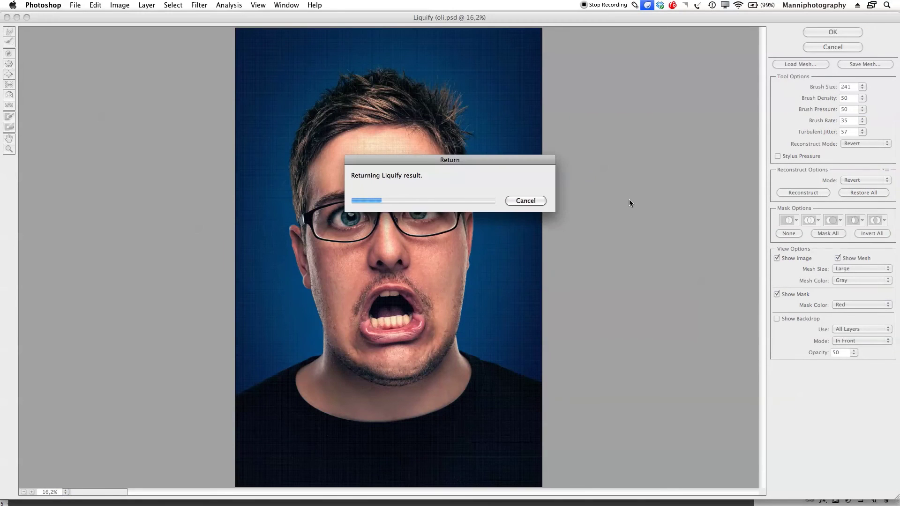